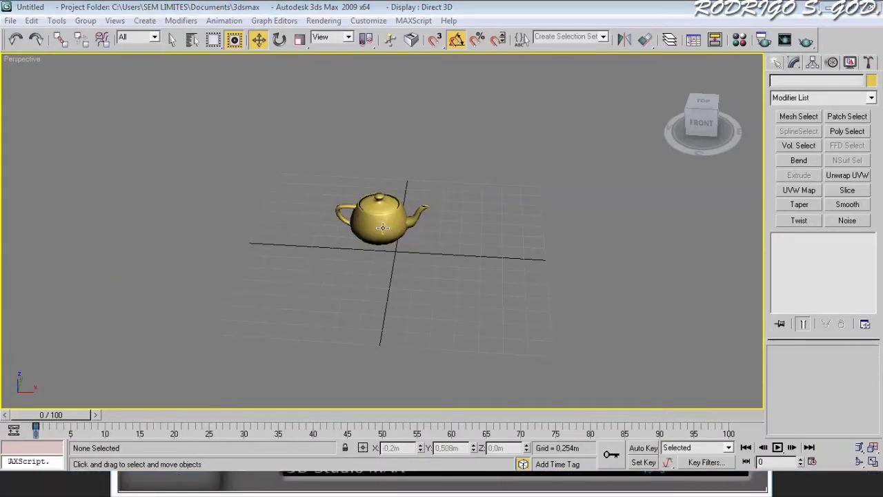
# - Nudge the teapot along X to 0.142m and add a Slice modifier to it
pyautogui.click(383, 228)
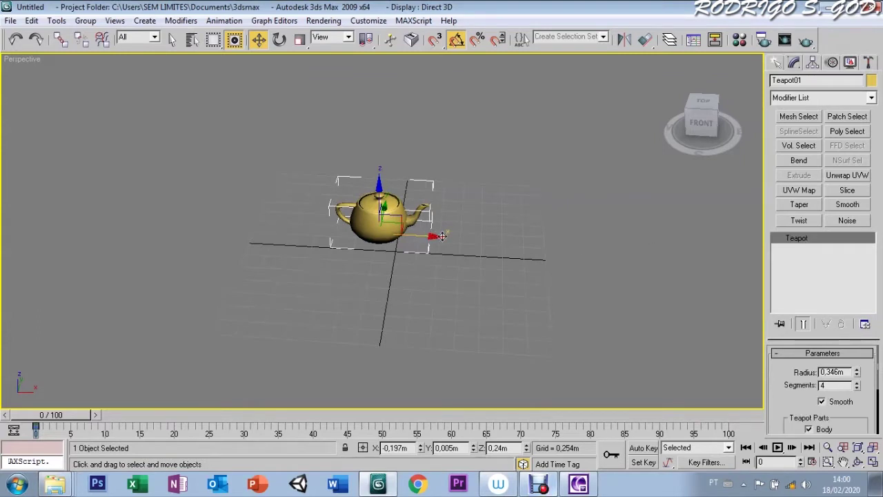
pyautogui.moveTo(426, 236); pyautogui.dragTo(402, 238)
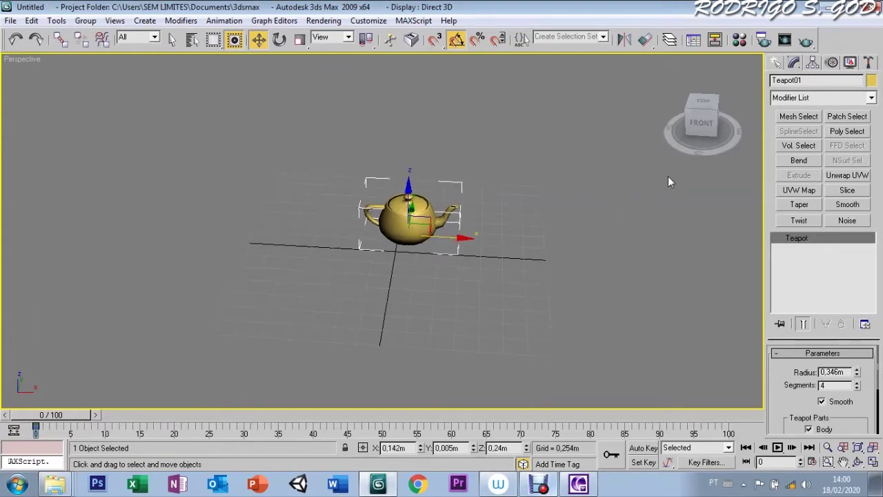
pyautogui.click(845, 191)
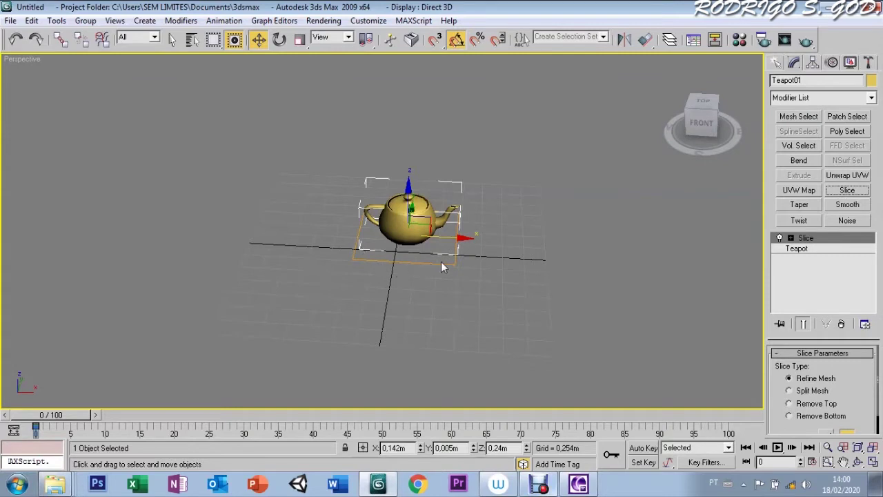
# - Raise the Slice Plane gizmo up through the teapot to Z 0.585m
pyautogui.click(791, 238)
pyautogui.click(812, 250)
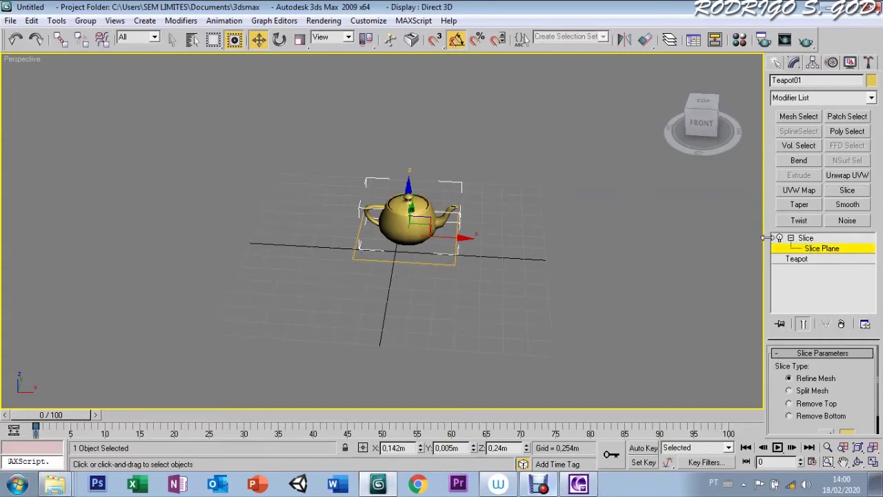
pyautogui.moveTo(410, 189); pyautogui.dragTo(414, 165)
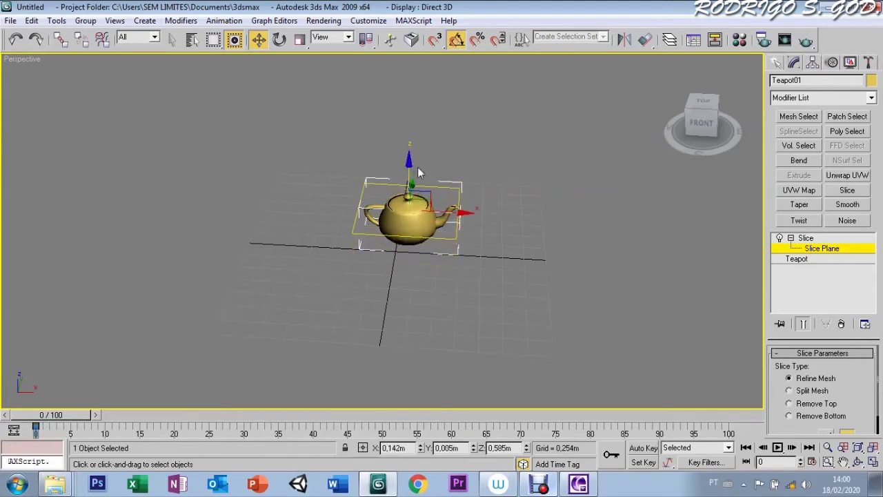
# - Set the Slice type to Remove Top to cut off the teapot's upper part
pyautogui.scroll(-1, 777, 406)
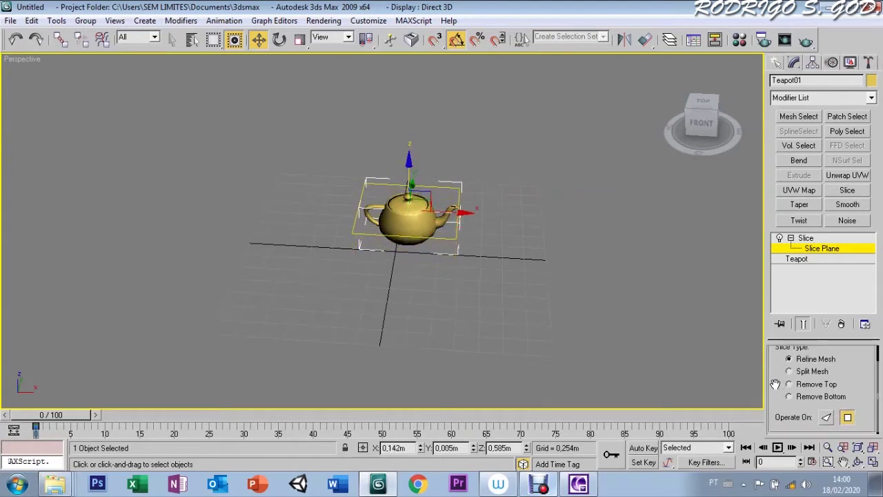
pyautogui.scroll(1, 778, 384)
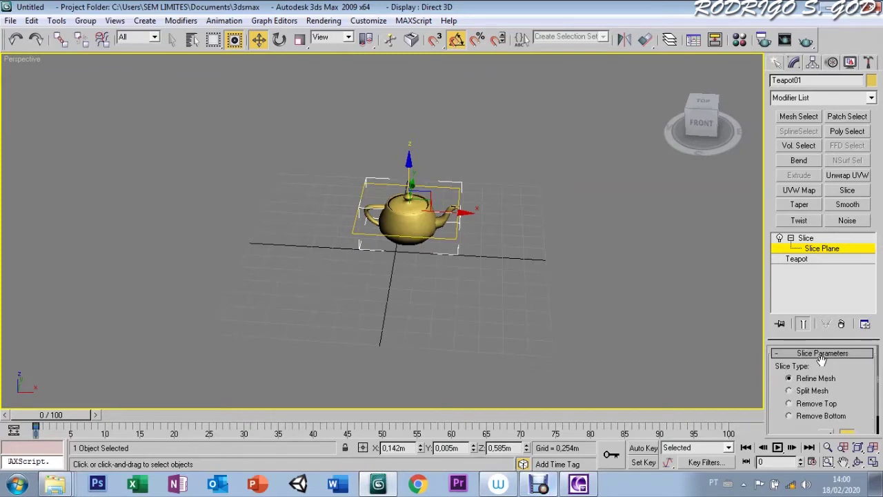
pyautogui.scroll(-1, 779, 379)
pyautogui.click(789, 382)
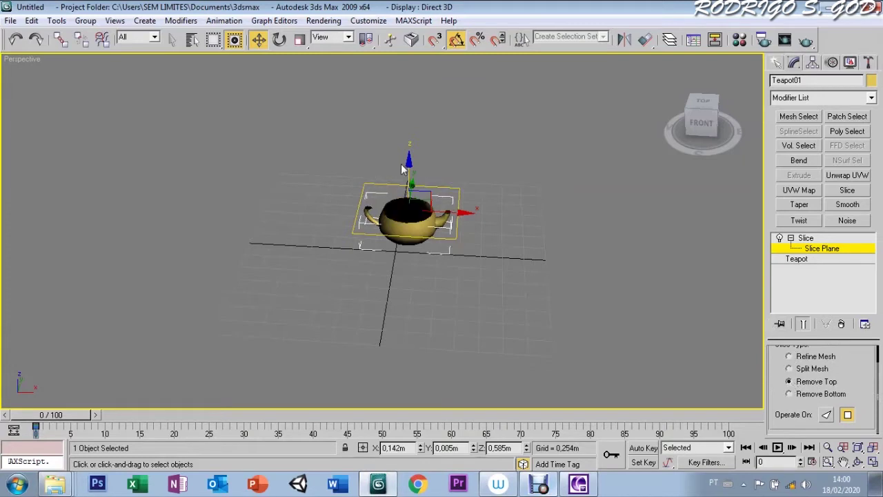
# - Switch the slice to Remove Bottom and lower the plane to Z 0.334m near the base
pyautogui.moveTo(407, 164)
pyautogui.mouseDown()
pyautogui.moveTo(409, 182)
pyautogui.moveTo(410, 142)
pyautogui.moveTo(410, 180)
pyautogui.moveTo(422, 164)
pyautogui.mouseUp()
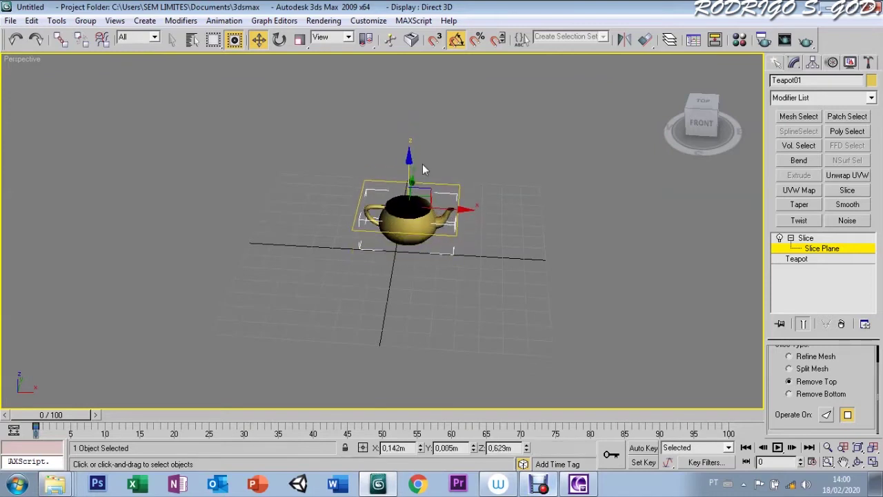
pyautogui.click(789, 393)
pyautogui.moveTo(408, 160)
pyautogui.mouseDown()
pyautogui.moveTo(407, 200)
pyautogui.moveTo(402, 149)
pyautogui.moveTo(408, 181)
pyautogui.mouseUp()
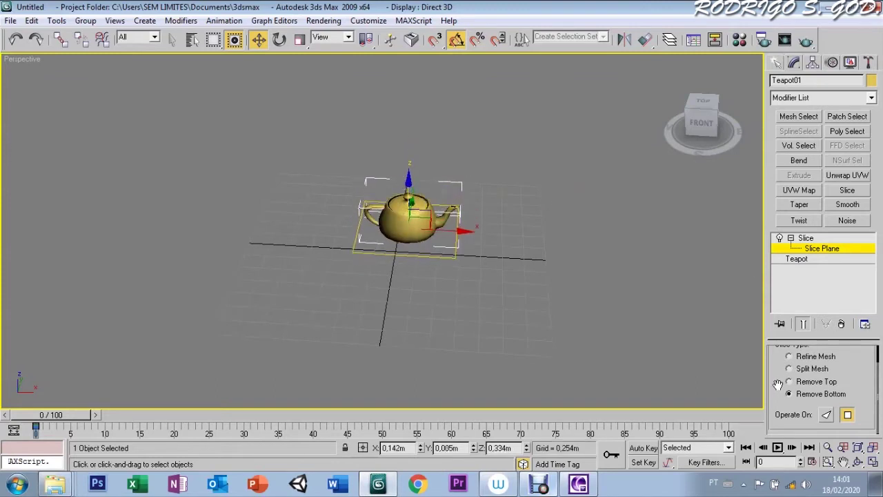
pyautogui.scroll(2, 781, 372)
pyautogui.click(784, 354)
pyautogui.click(800, 259)
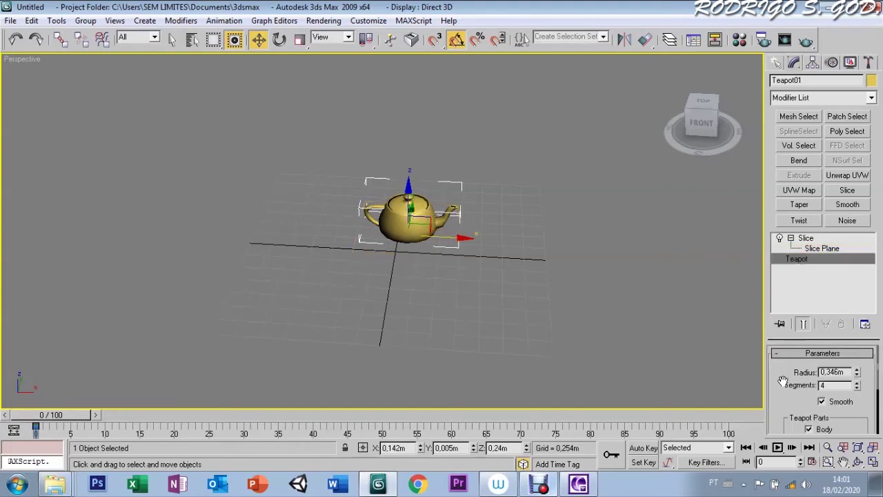
pyautogui.scroll(-2, 783, 386)
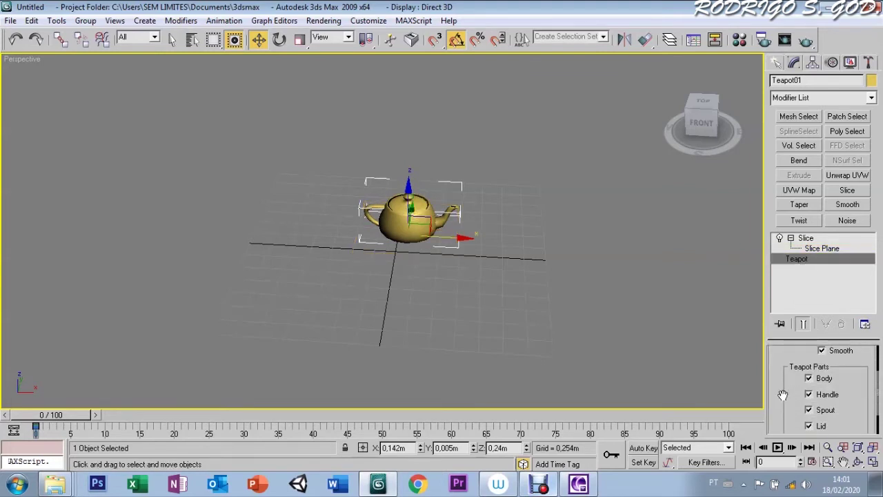
pyautogui.click(810, 379)
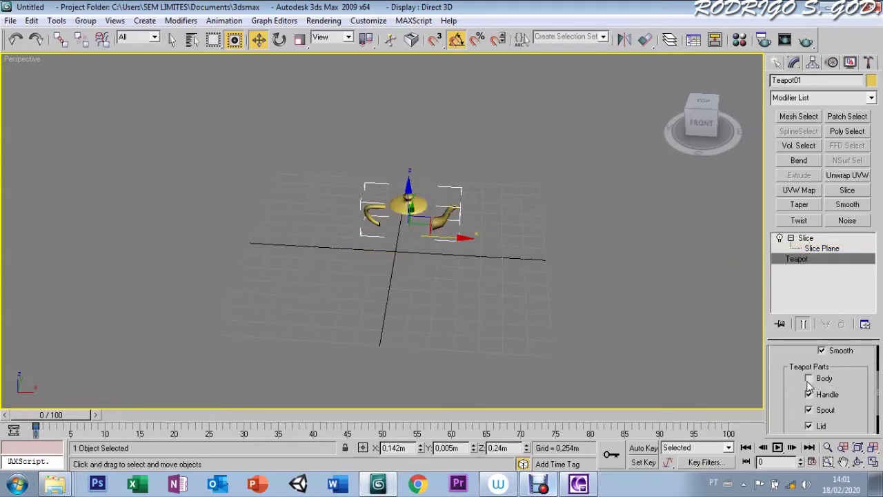
pyautogui.click(810, 395)
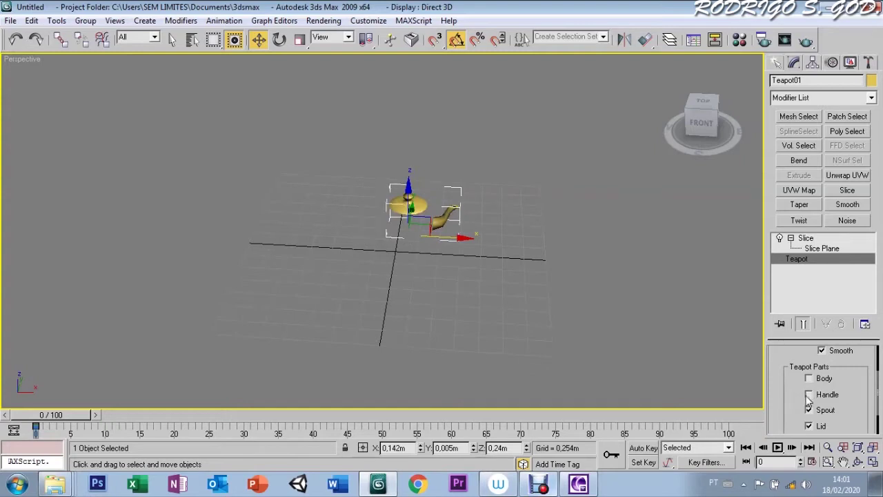
pyautogui.click(809, 395)
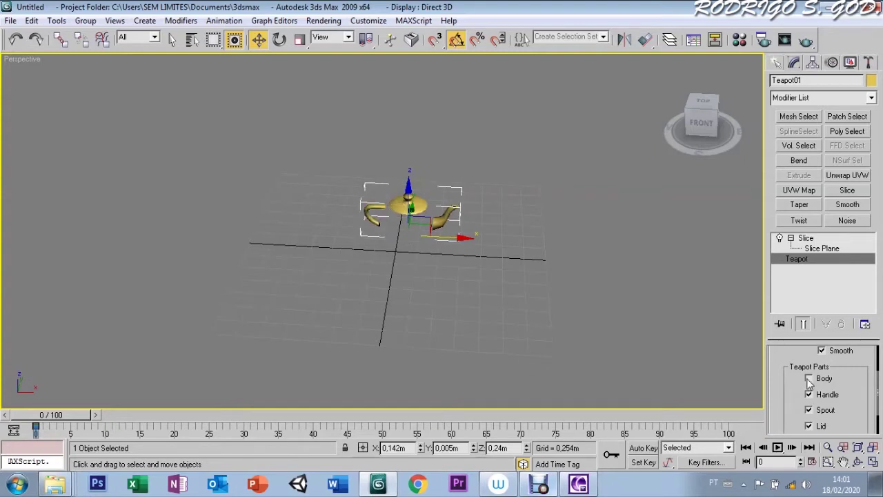
pyautogui.click(810, 378)
pyautogui.click(810, 410)
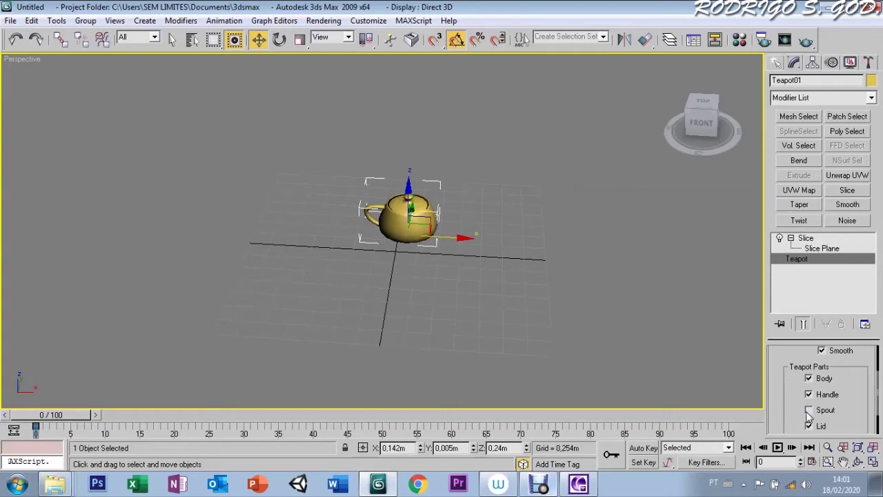
pyautogui.click(809, 410)
pyautogui.click(809, 426)
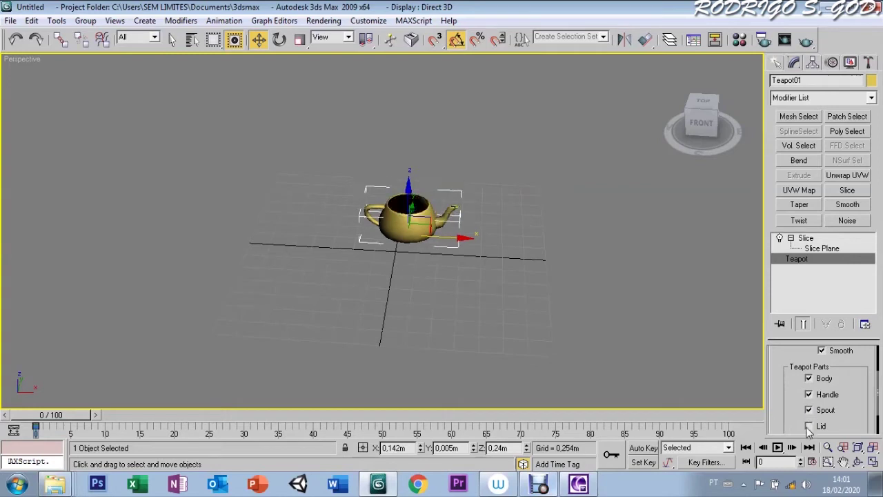
pyautogui.click(809, 427)
pyautogui.moveTo(780, 418); pyautogui.dragTo(777, 360)
pyautogui.scroll(3, 776, 356)
pyautogui.scroll(2, 777, 357)
pyautogui.click(807, 244)
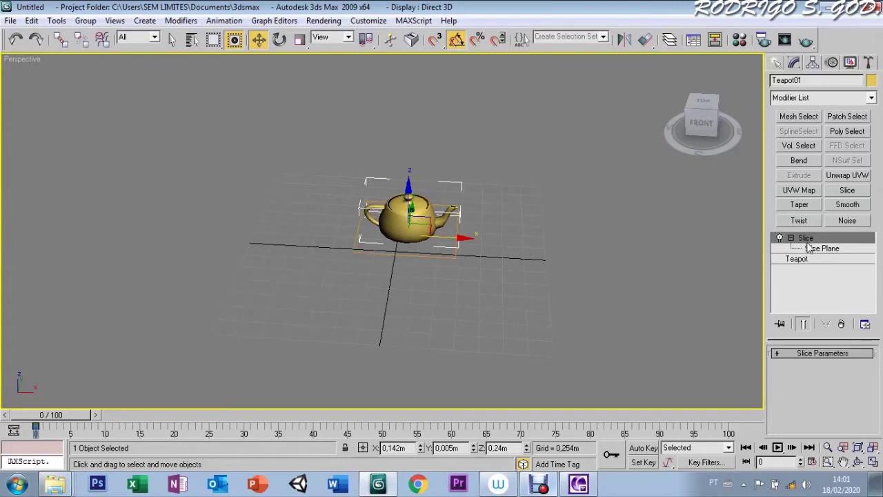
# - Raise the teapot along Z, nudge the slice plane up and set Slice to Remove Top
pyautogui.moveTo(410, 201); pyautogui.dragTo(410, 190)
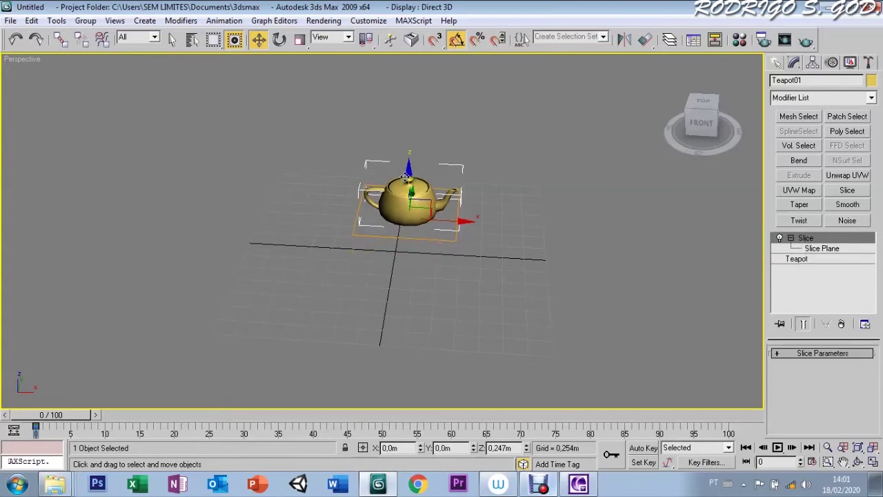
pyautogui.click(820, 250)
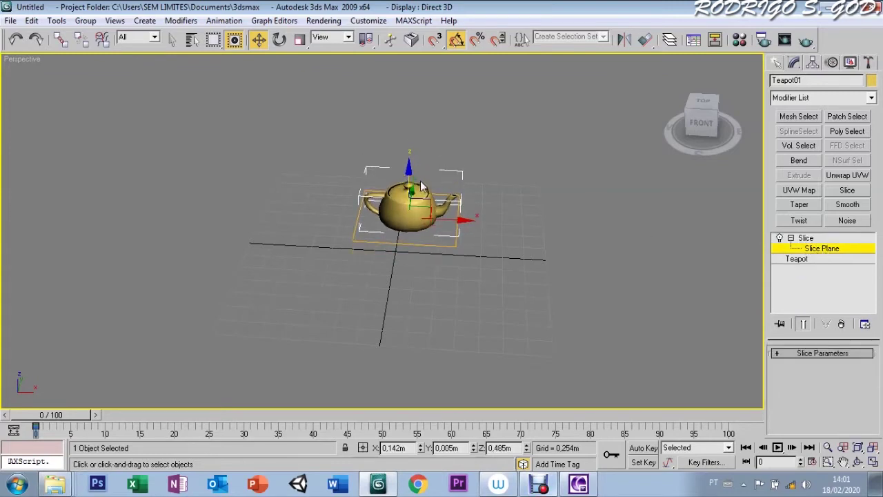
pyautogui.moveTo(408, 171); pyautogui.dragTo(408, 162)
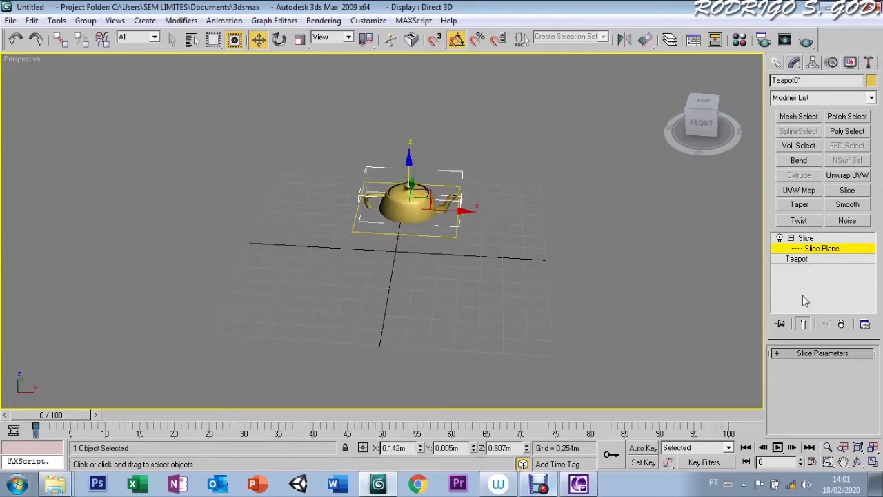
pyautogui.click(798, 238)
pyautogui.click(791, 238)
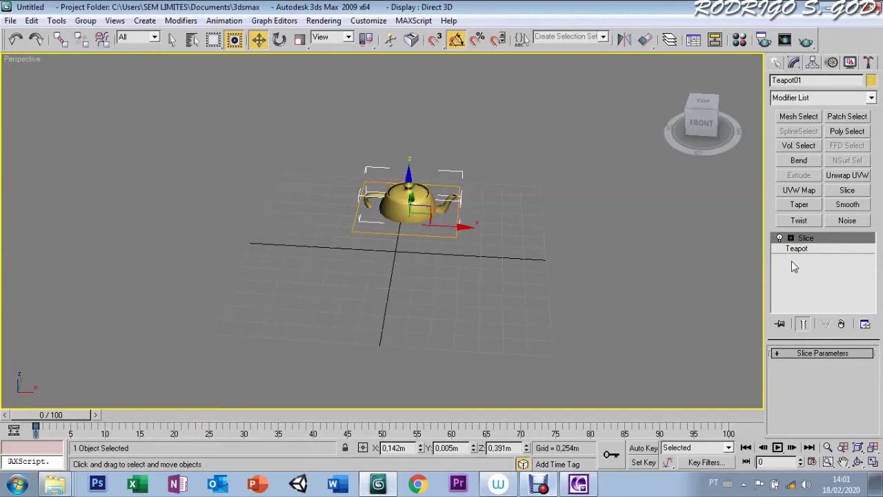
pyautogui.click(775, 354)
pyautogui.moveTo(781, 391); pyautogui.dragTo(785, 382)
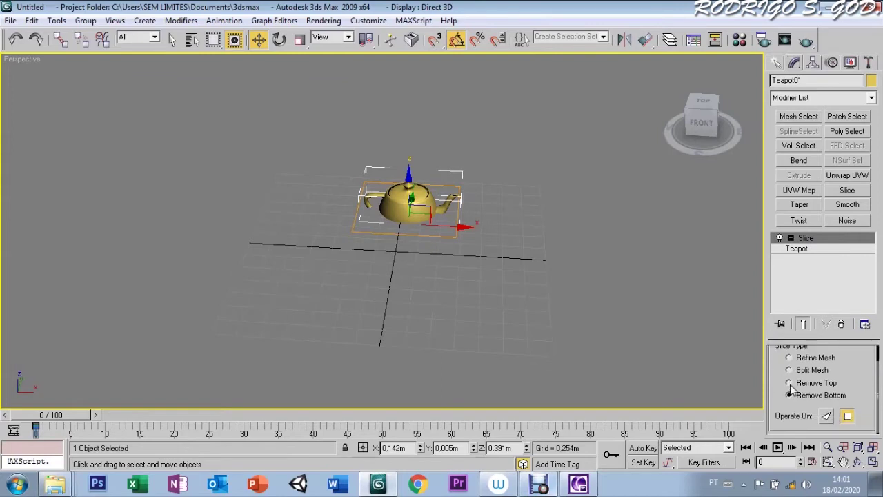
pyautogui.click(789, 384)
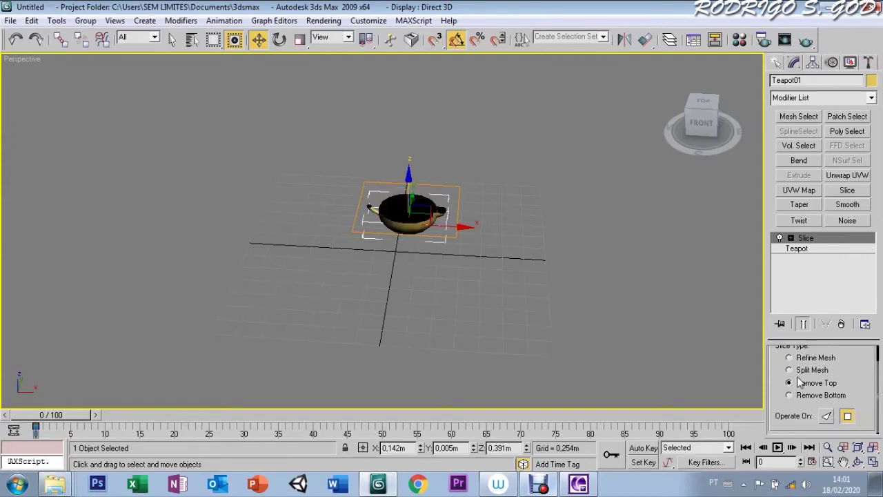
# - Reselect the teapot and raise the slice plane to Z 0.728m for an open top
pyautogui.click(409, 162)
pyautogui.click(414, 207)
pyautogui.click(790, 238)
pyautogui.click(810, 248)
pyautogui.moveTo(407, 163); pyautogui.dragTo(409, 152)
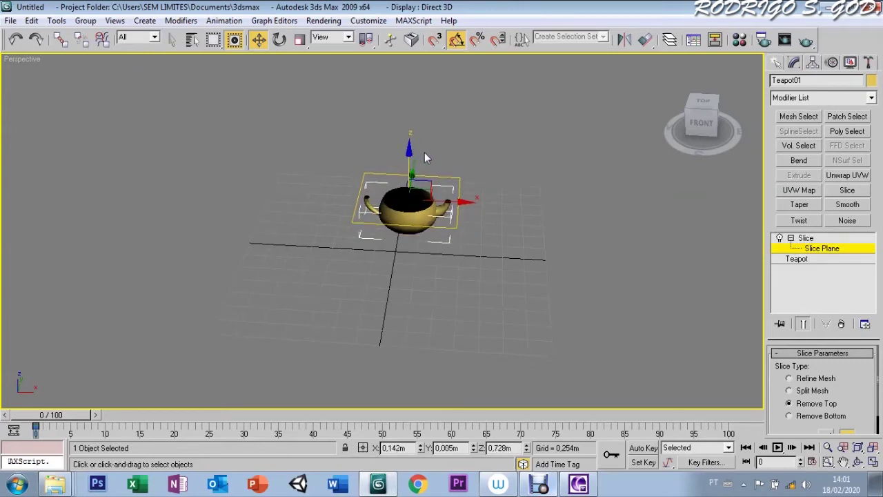
# - Enable Force 2-Sided in Viewport Configuration so both sides of faces display
pyautogui.click(116, 21)
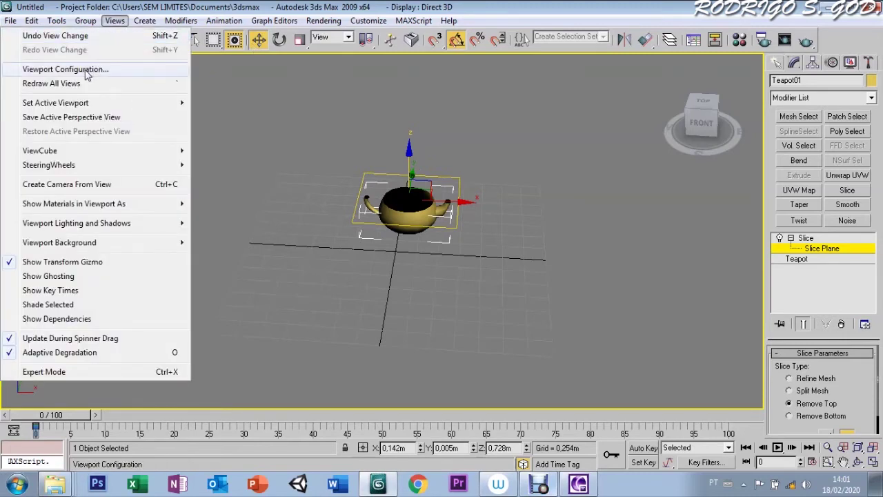
pyautogui.click(88, 72)
pyautogui.click(448, 200)
pyautogui.click(558, 380)
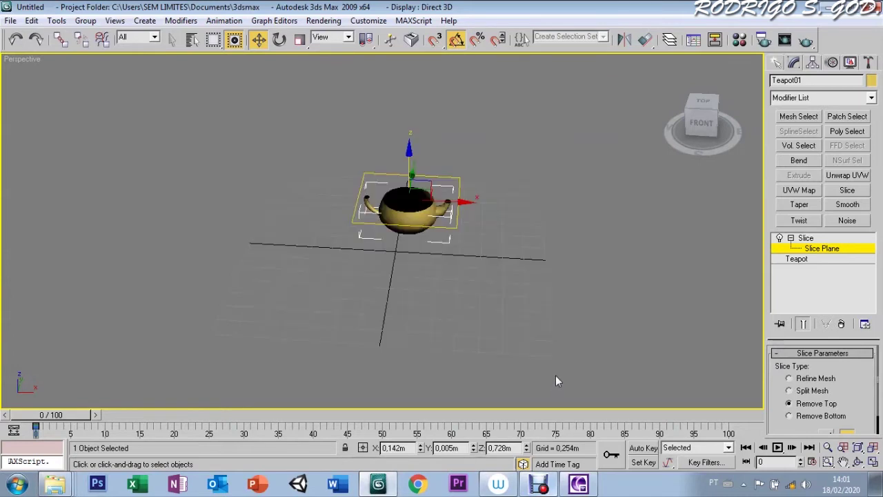
pyautogui.hotkey('ctrl', 'r')
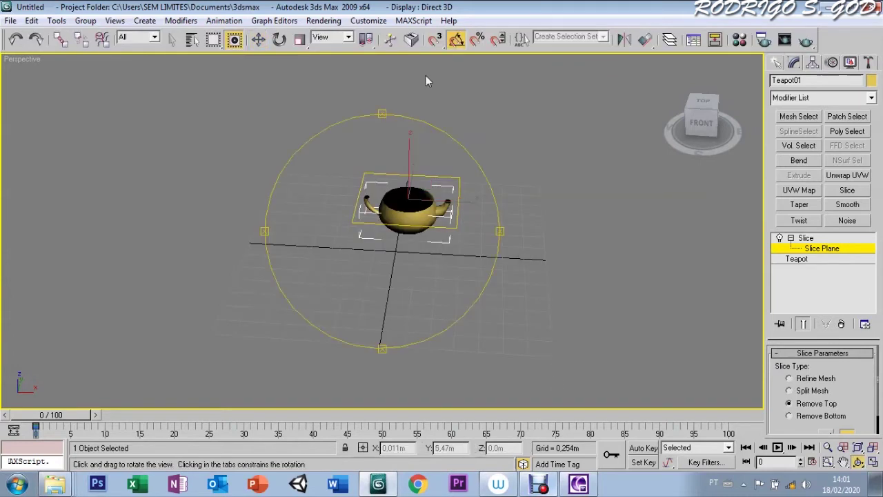
# - Orbit, pan and zoom the perspective view to frame the sliced teapot closely
pyautogui.moveTo(499, 230); pyautogui.dragTo(391, 214)
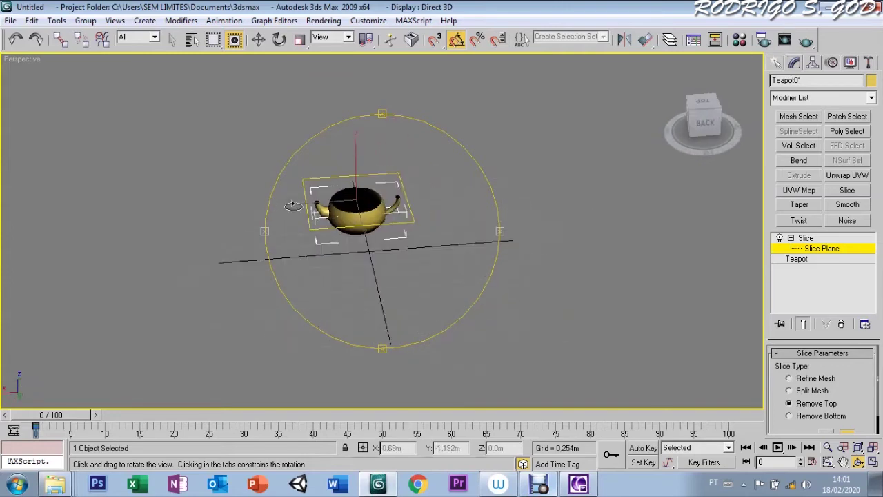
pyautogui.moveTo(391, 213); pyautogui.dragTo(448, 235)
pyautogui.click(843, 461)
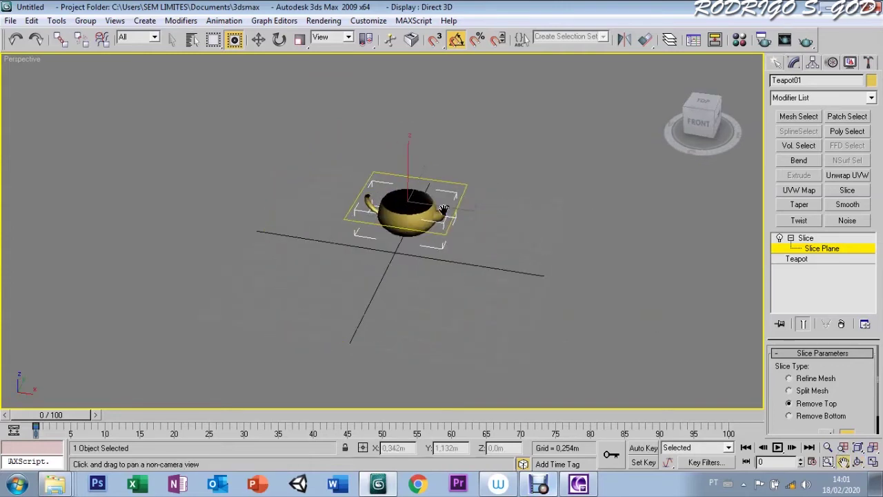
pyautogui.moveTo(468, 189); pyautogui.dragTo(484, 219)
pyautogui.scroll(2, 483, 220)
pyautogui.scroll(3, 483, 219)
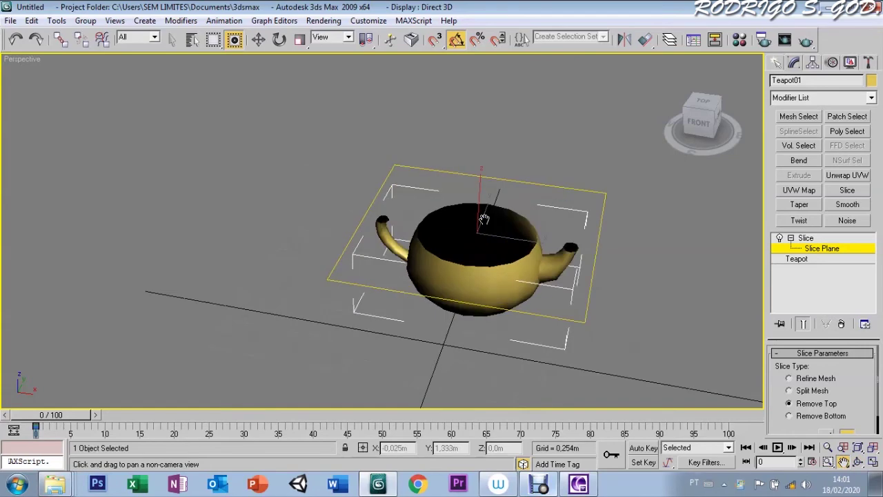
# - Render a test of the perspective view, then close the render windows
pyautogui.click(763, 41)
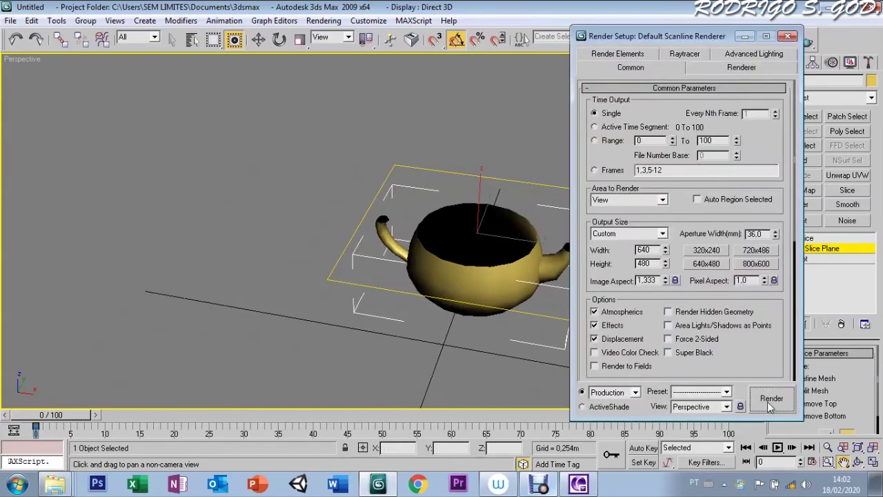
pyautogui.click(770, 399)
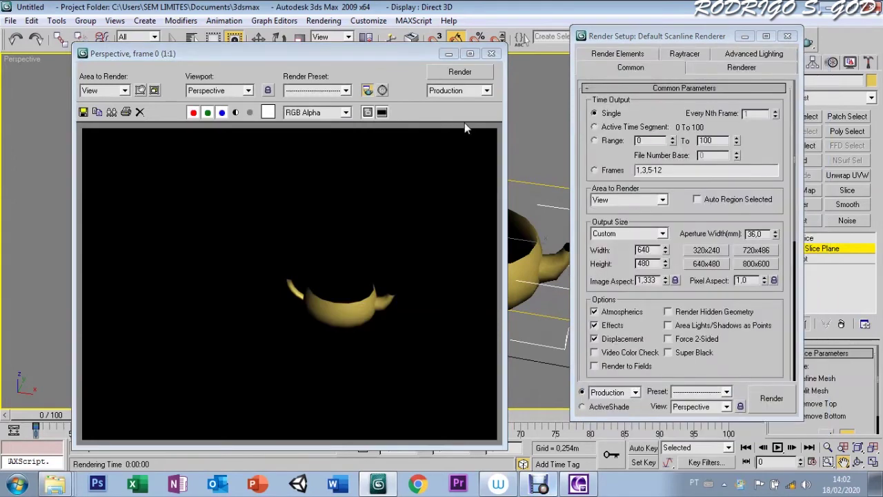
pyautogui.click(491, 53)
pyautogui.click(787, 35)
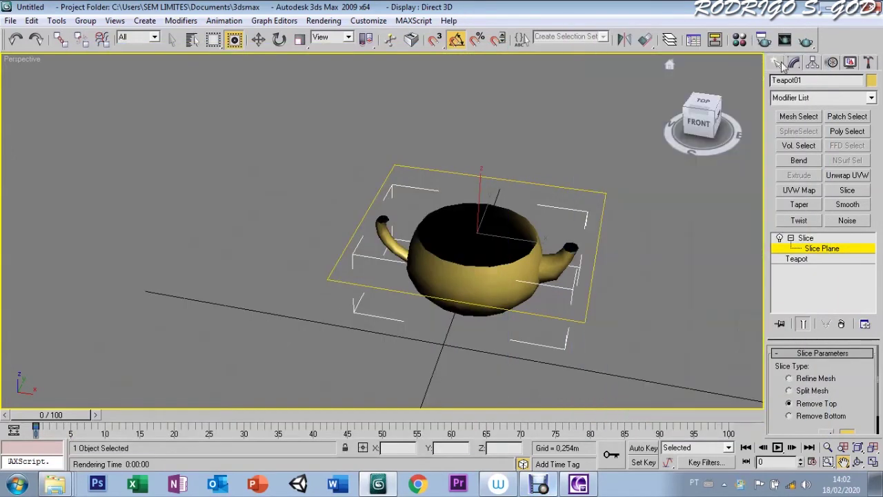
pyautogui.click(780, 63)
# - Create a Standard Omni light and raise it above the teapot
pyautogui.click(810, 83)
pyautogui.click(792, 102)
pyautogui.click(793, 121)
pyautogui.click(797, 173)
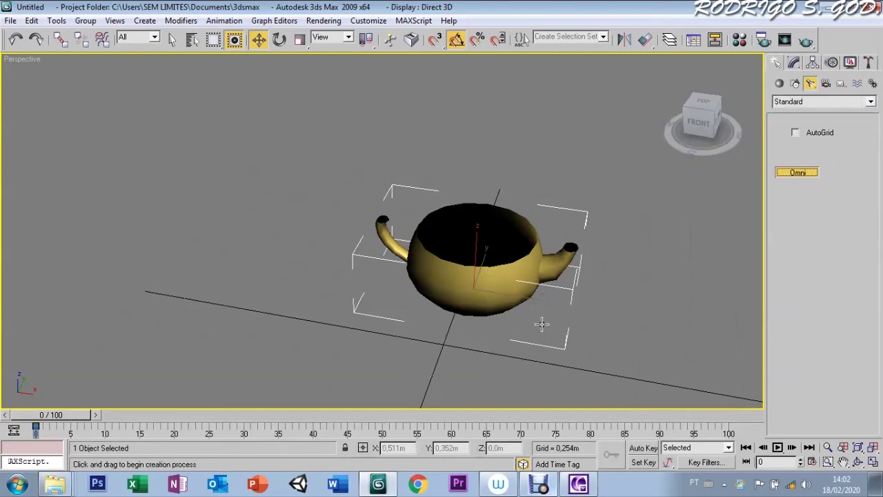
pyautogui.click(532, 330)
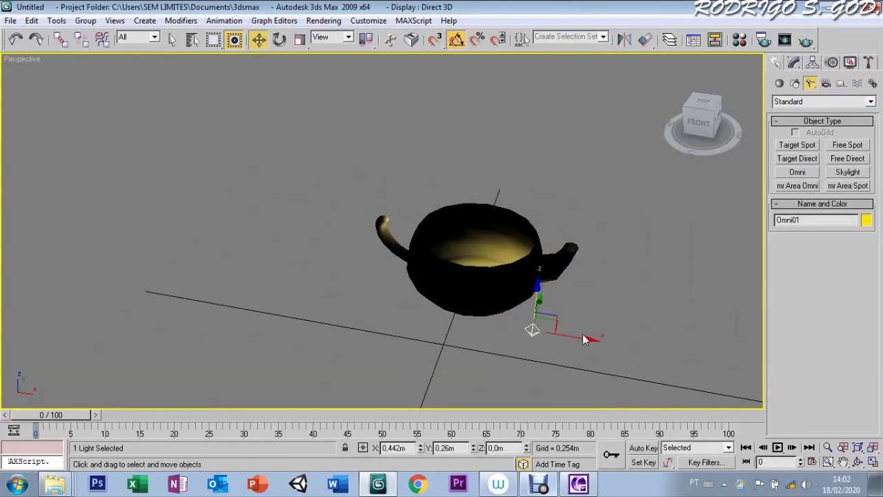
pyautogui.moveTo(532, 329); pyautogui.dragTo(497, 292)
pyautogui.moveTo(497, 250)
pyautogui.mouseDown()
pyautogui.moveTo(488, 196)
pyautogui.moveTo(457, 311)
pyautogui.moveTo(485, 97)
pyautogui.mouseUp()
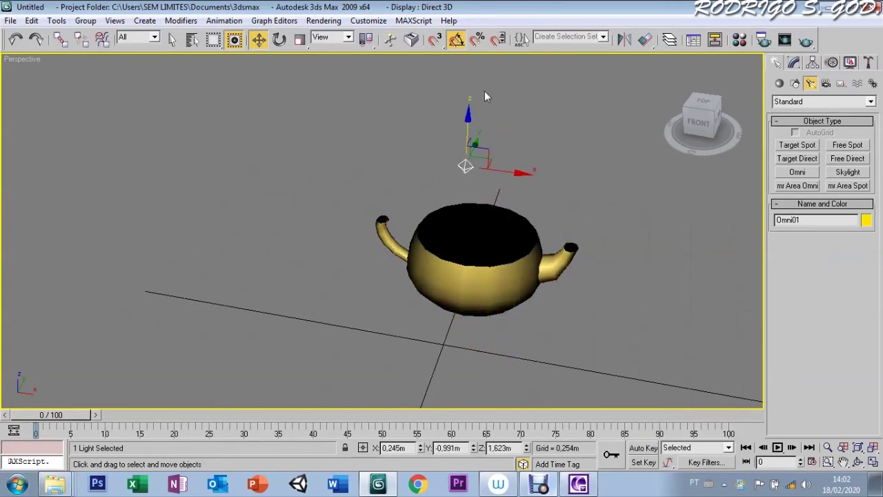
# - Test-render the lighting and move the light beside the spout to X 0.705m, Y -1.486m, Z 1.623m
pyautogui.hotkey('shift', 'q')
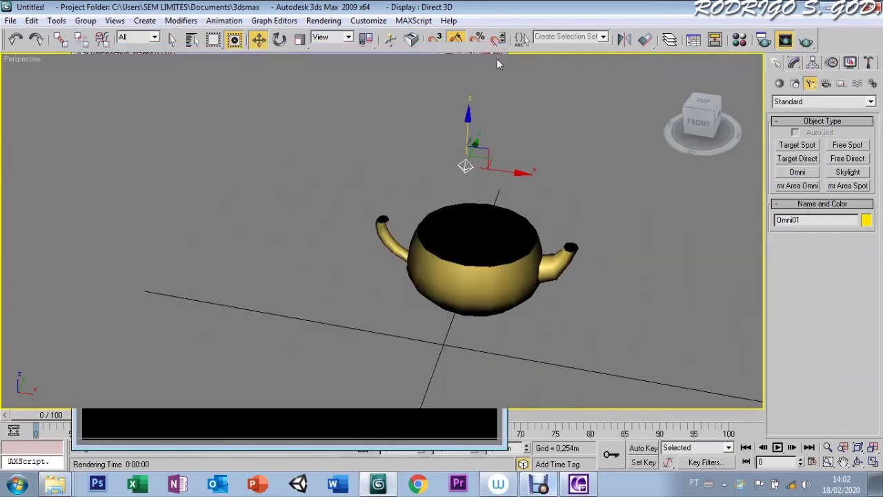
pyautogui.moveTo(497, 174)
pyautogui.mouseDown()
pyautogui.moveTo(480, 246)
pyautogui.moveTo(634, 269)
pyautogui.mouseUp()
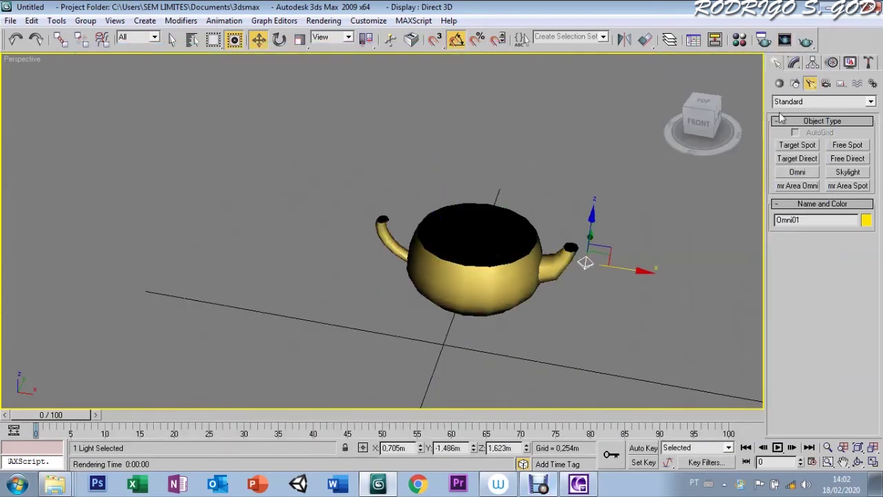
pyautogui.click(778, 84)
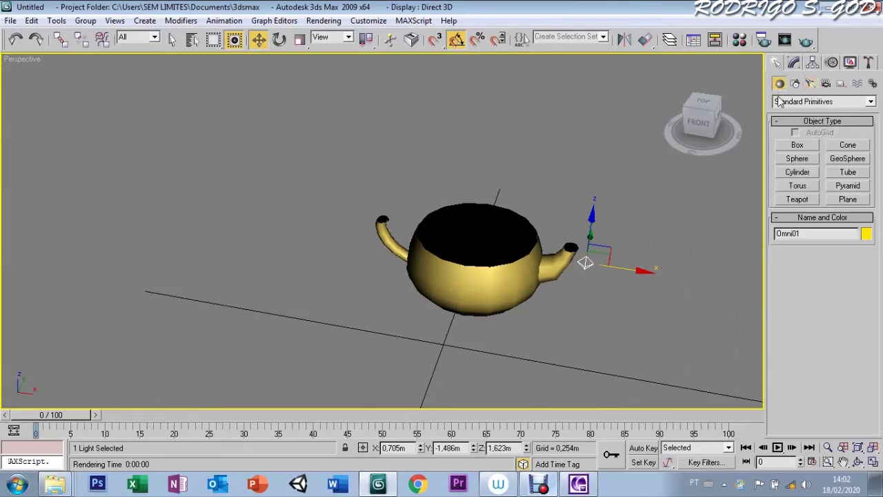
# - Draw a 1.906m × 2.565m floor plane under the teapot and scale it up uniformly
pyautogui.click(846, 198)
pyautogui.moveTo(318, 179)
pyautogui.mouseDown()
pyautogui.moveTo(702, 447)
pyautogui.moveTo(718, 447)
pyautogui.mouseUp()
pyautogui.press('r')
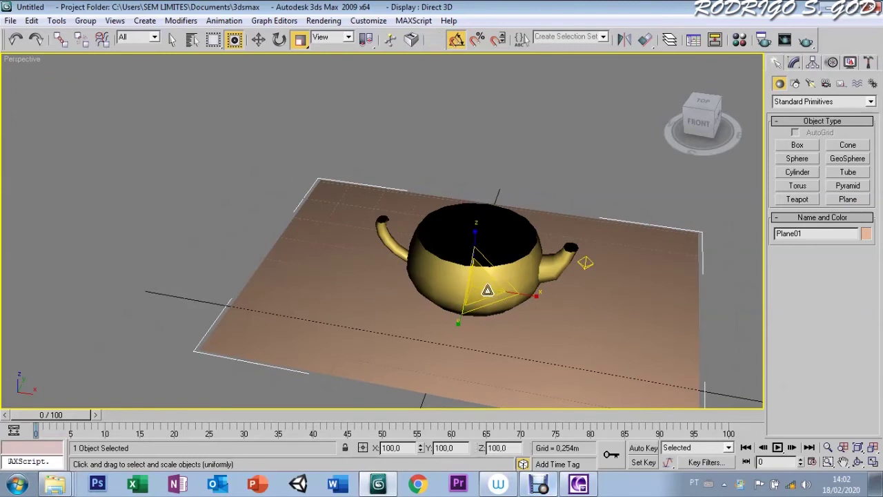
pyautogui.moveTo(512, 263); pyautogui.dragTo(566, 74)
# - Move the teapot down toward the floor plane
pyautogui.press('w')
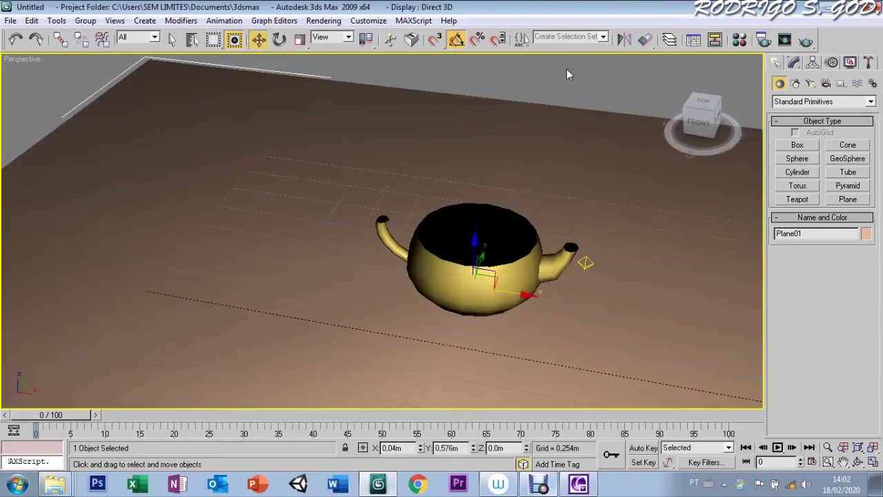
pyautogui.click(513, 218)
pyautogui.moveTo(513, 217); pyautogui.dragTo(529, 256)
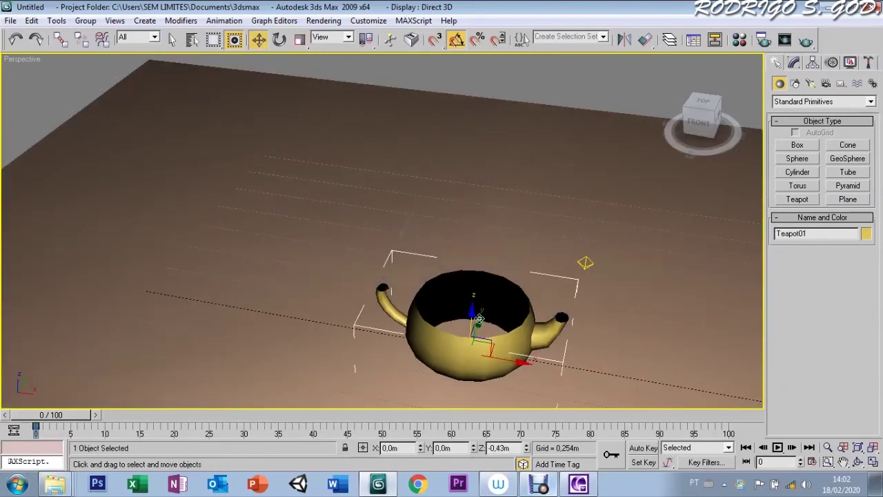
pyautogui.click(584, 262)
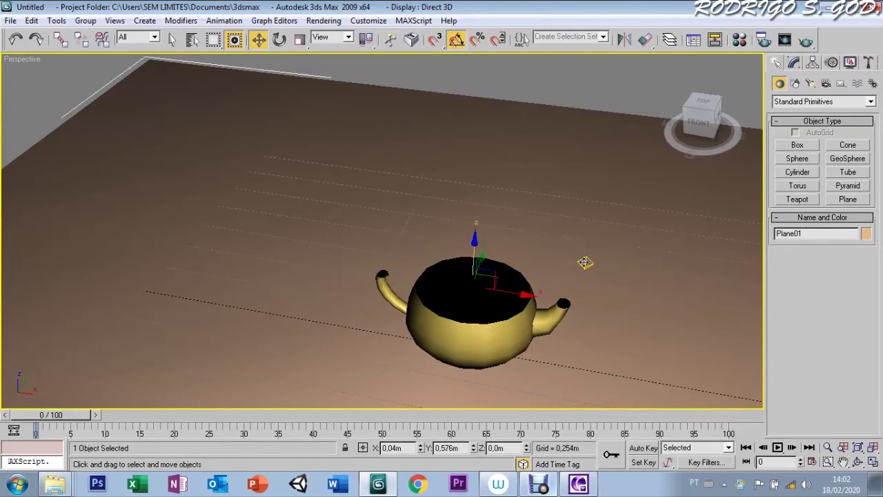
# - Move Omni01 over the teapot and raise it to X 0.451m, Y -1.83m, Z 1.731m
pyautogui.click(568, 98)
pyautogui.click(585, 262)
pyautogui.moveTo(608, 263)
pyautogui.mouseDown()
pyautogui.moveTo(506, 248)
pyautogui.moveTo(473, 317)
pyautogui.mouseUp()
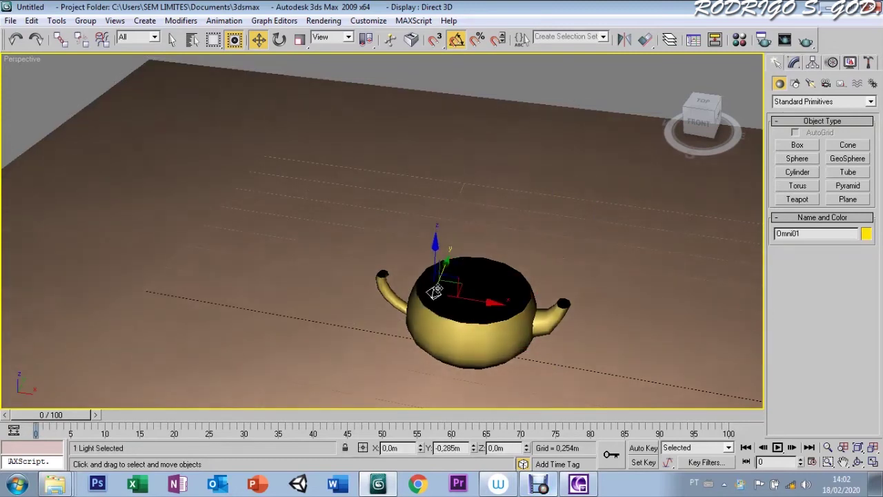
pyautogui.moveTo(472, 317)
pyautogui.mouseDown()
pyautogui.moveTo(492, 142)
pyautogui.moveTo(483, 252)
pyautogui.mouseUp()
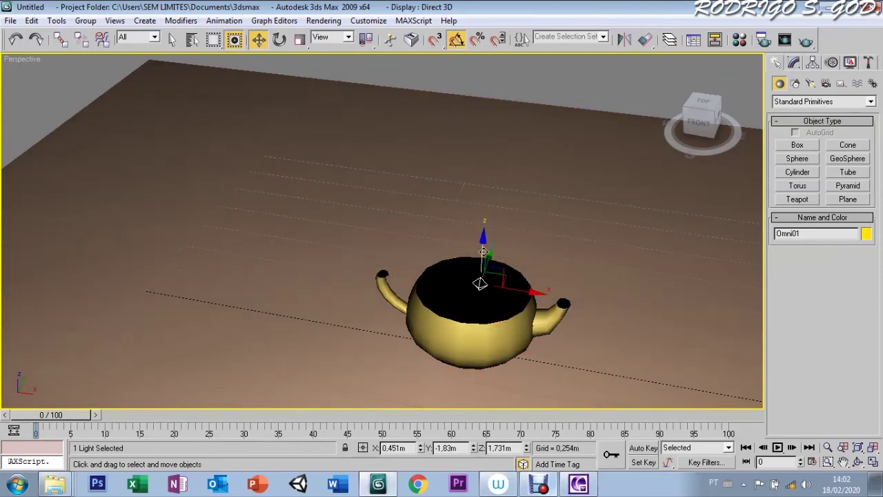
# - Orbit and zoom out the perspective view to see the lit floor
pyautogui.hotkey('ctrl', 'r')
pyautogui.moveTo(509, 227)
pyautogui.mouseDown()
pyautogui.moveTo(341, 216)
pyautogui.moveTo(244, 195)
pyautogui.moveTo(548, 209)
pyautogui.moveTo(362, 227)
pyautogui.moveTo(213, 276)
pyautogui.moveTo(259, 223)
pyautogui.moveTo(428, 223)
pyautogui.moveTo(358, 172)
pyautogui.moveTo(293, 80)
pyautogui.mouseUp()
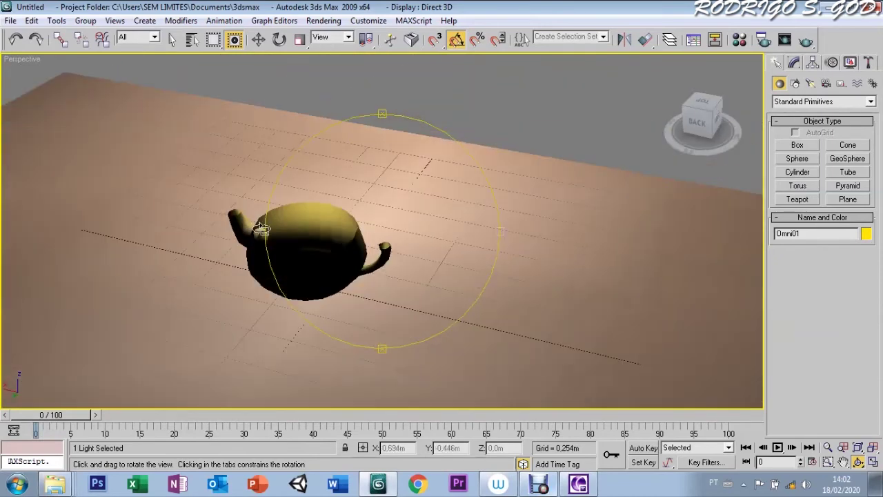
pyautogui.press('w')
pyautogui.scroll(-2, 293, 80)
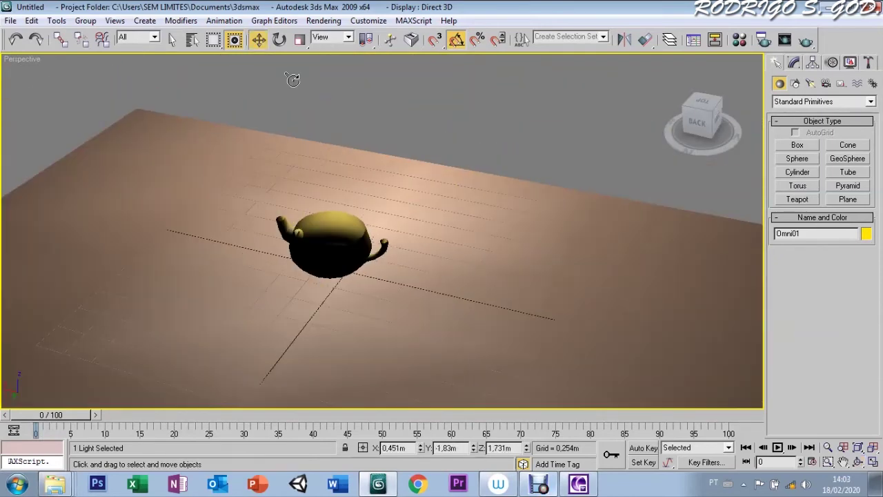
pyautogui.click(346, 232)
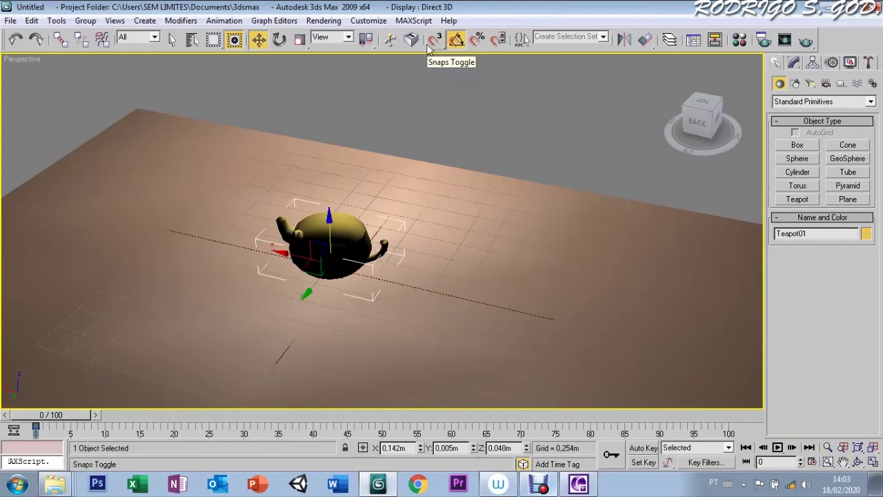
# - Turn on Force 2-Sided in Render Setup, render the scene and close the windows
pyautogui.click(763, 40)
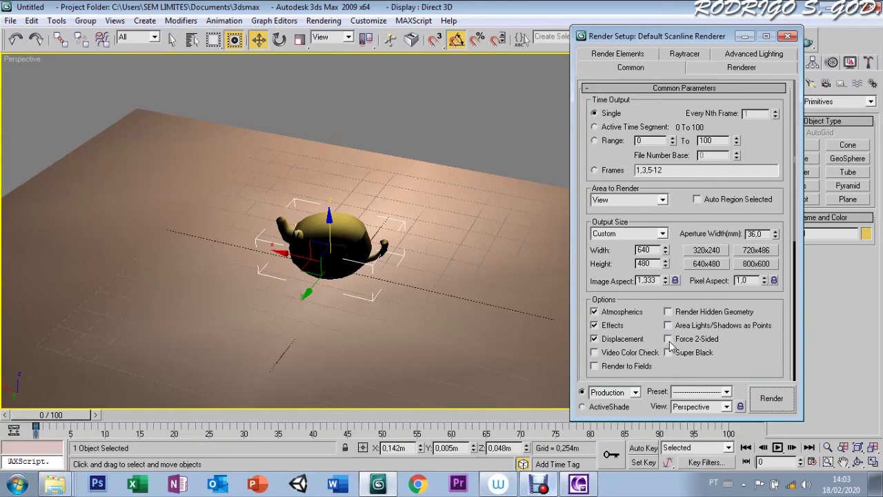
pyautogui.click(670, 343)
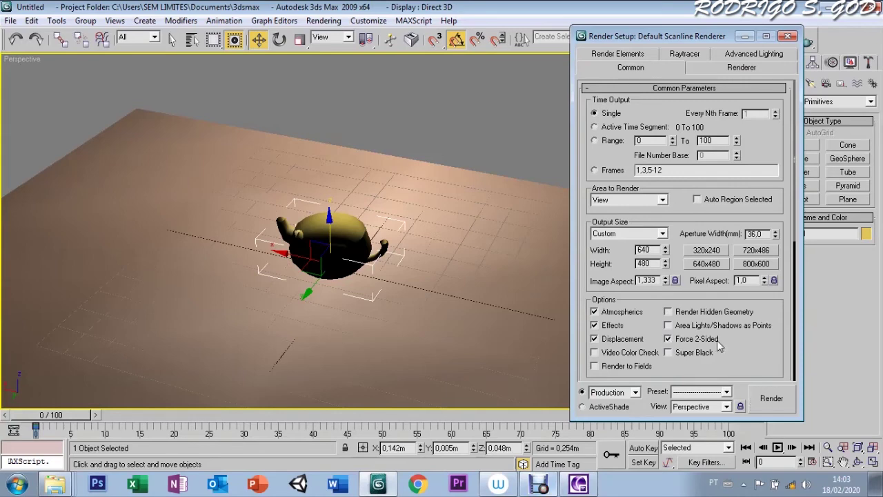
pyautogui.click(767, 398)
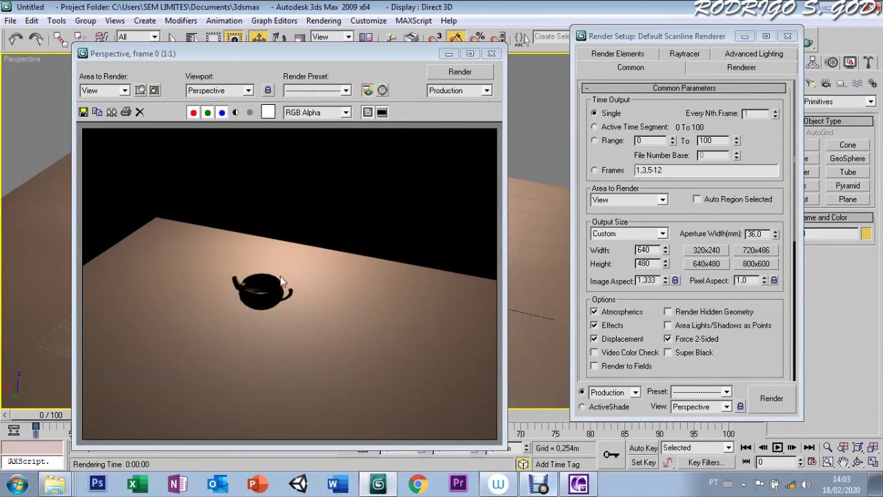
pyautogui.click(491, 54)
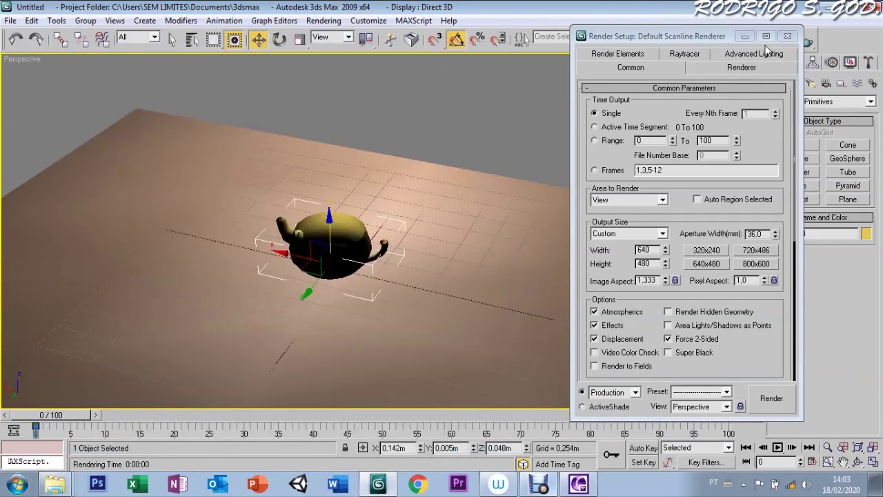
pyautogui.click(787, 36)
# - Zoom in on the teapot and render the closer view at 640×480
pyautogui.press('z')
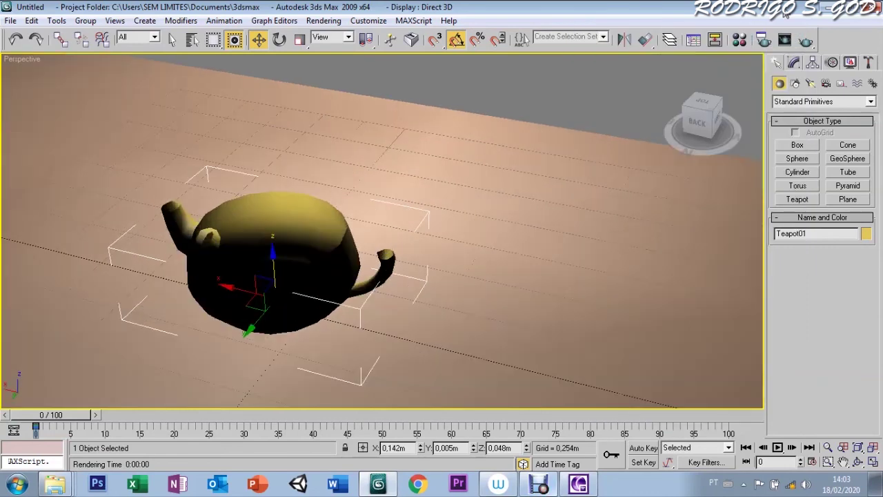
pyautogui.click(779, 40)
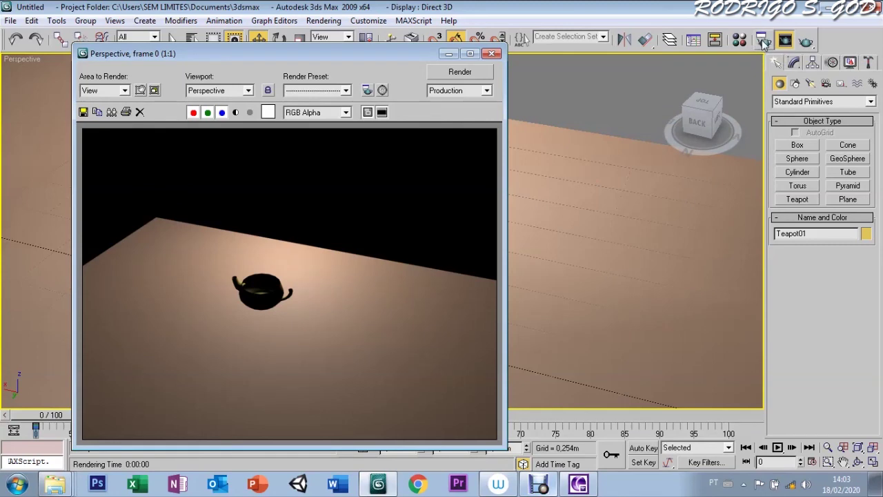
pyautogui.click(762, 40)
pyautogui.click(767, 406)
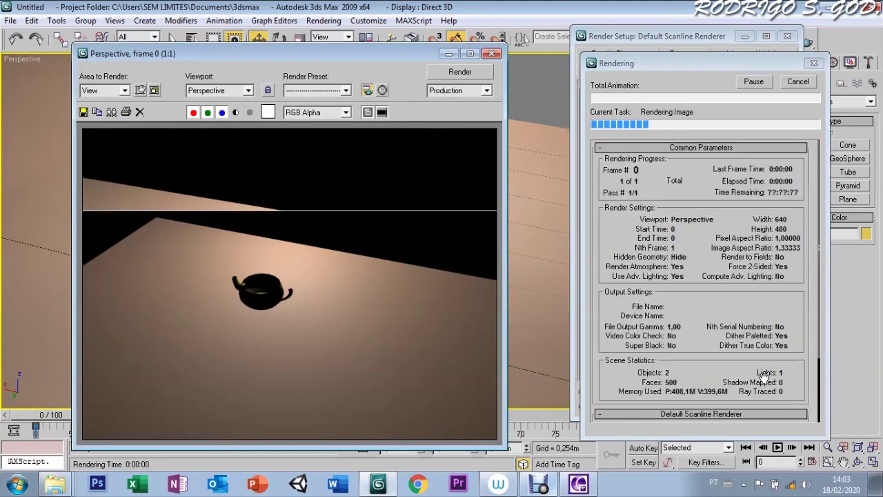